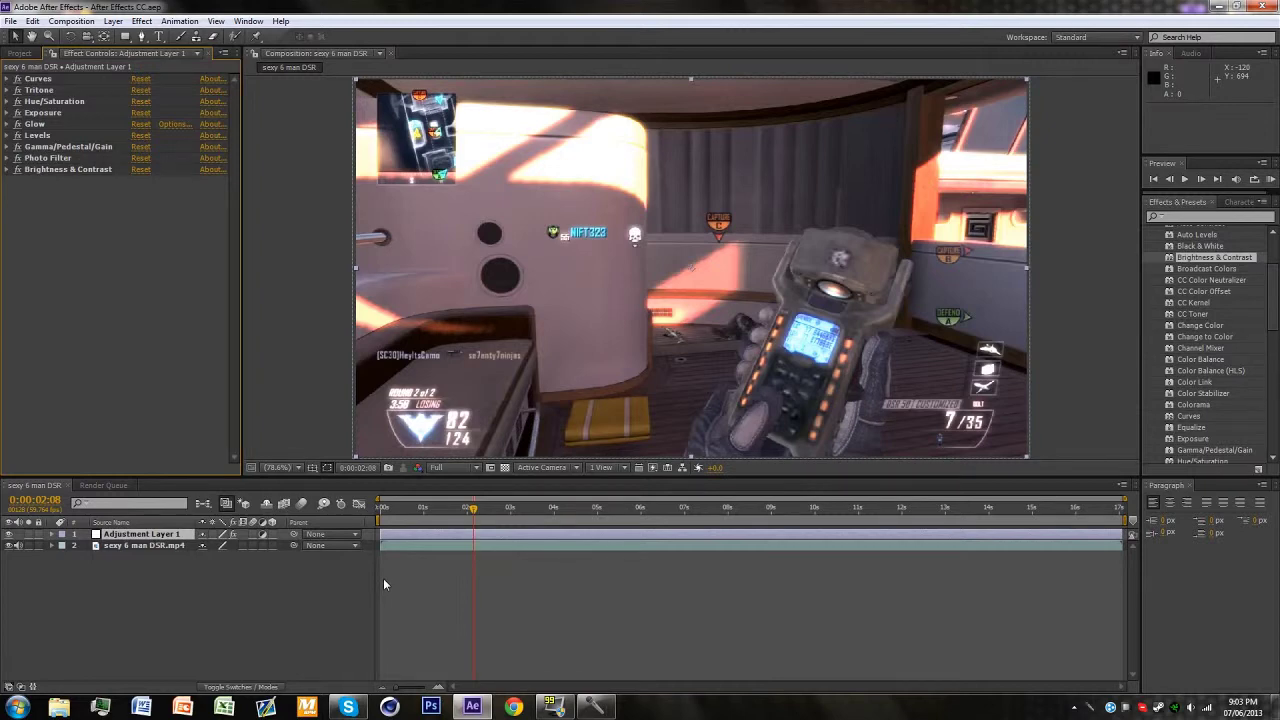
# Compare the gameplay clip with and without the adjustment layer's grading by toggling it repeatedly.
pyautogui.click(74, 486)
pyautogui.click(62, 486)
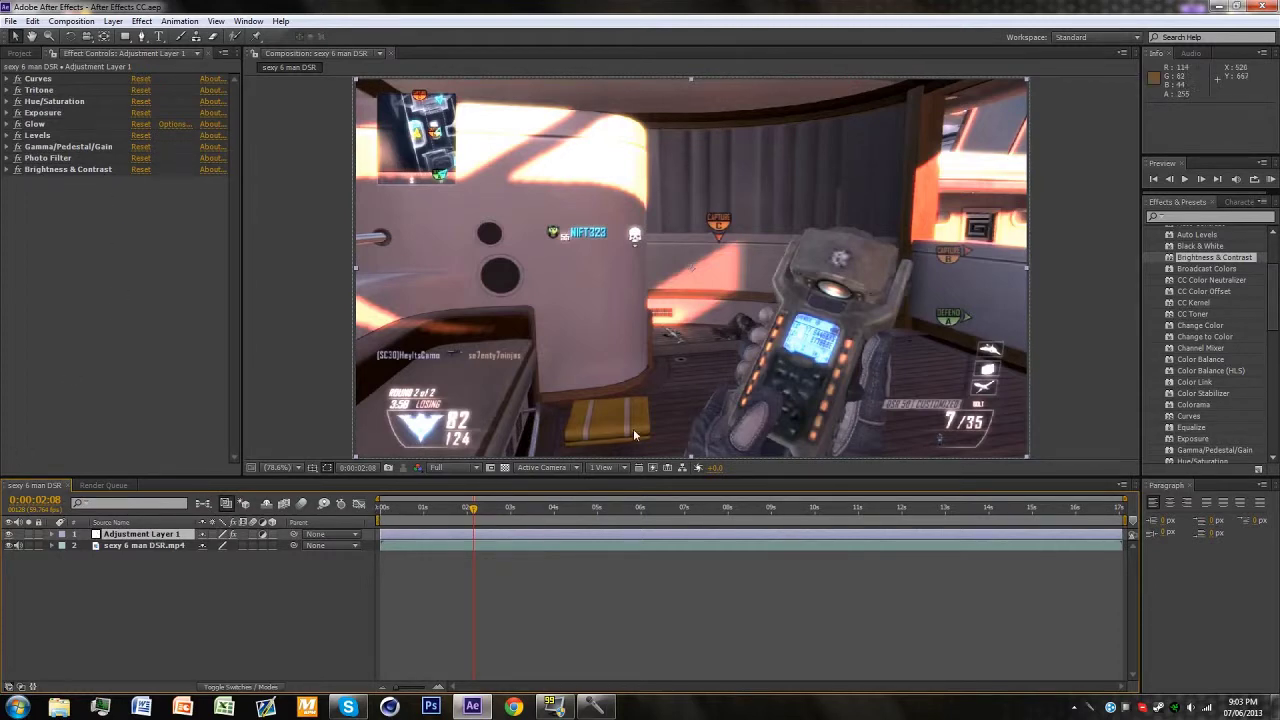
pyautogui.click(9, 535)
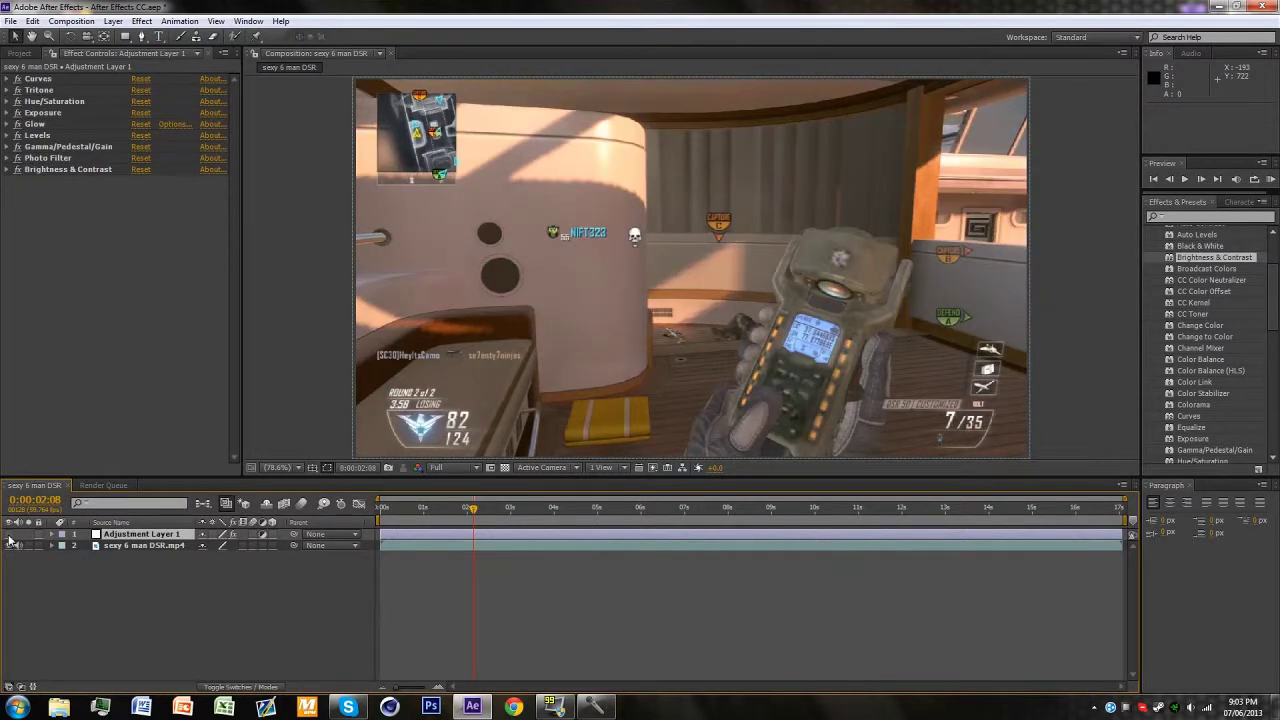
pyautogui.click(9, 535)
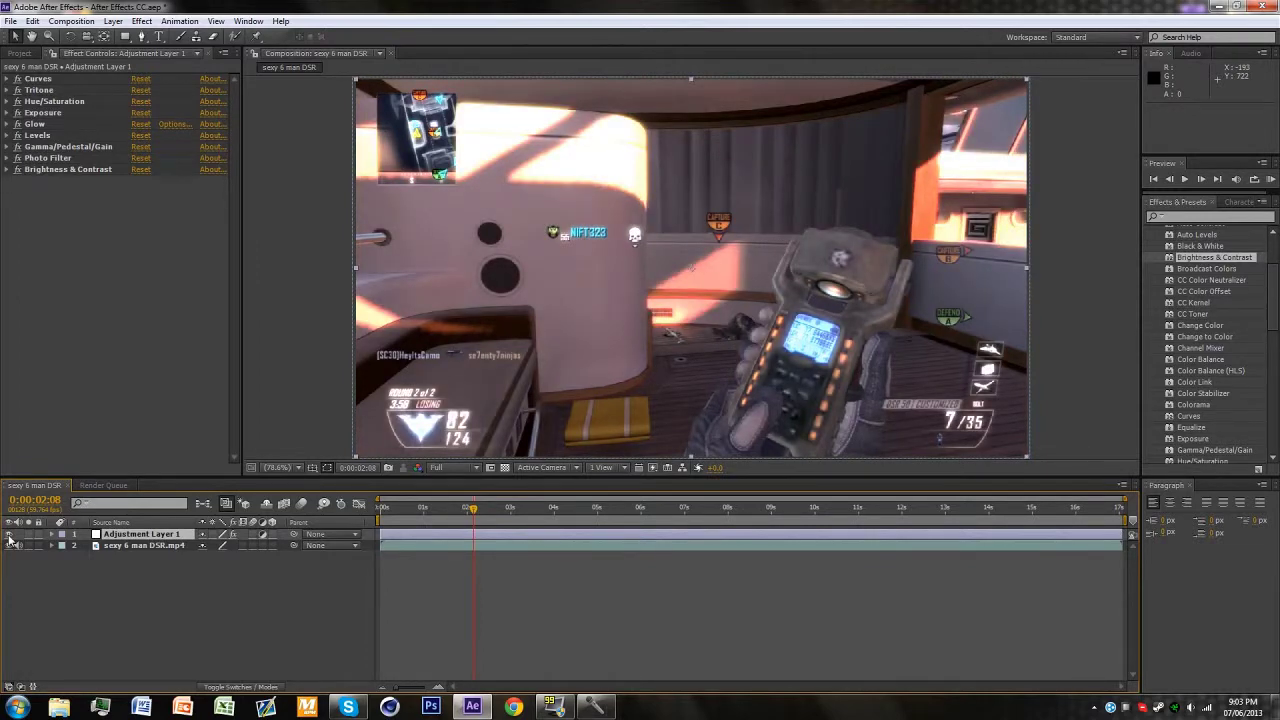
pyautogui.click(9, 535)
pyautogui.click(9, 535)
pyautogui.click(9, 535)
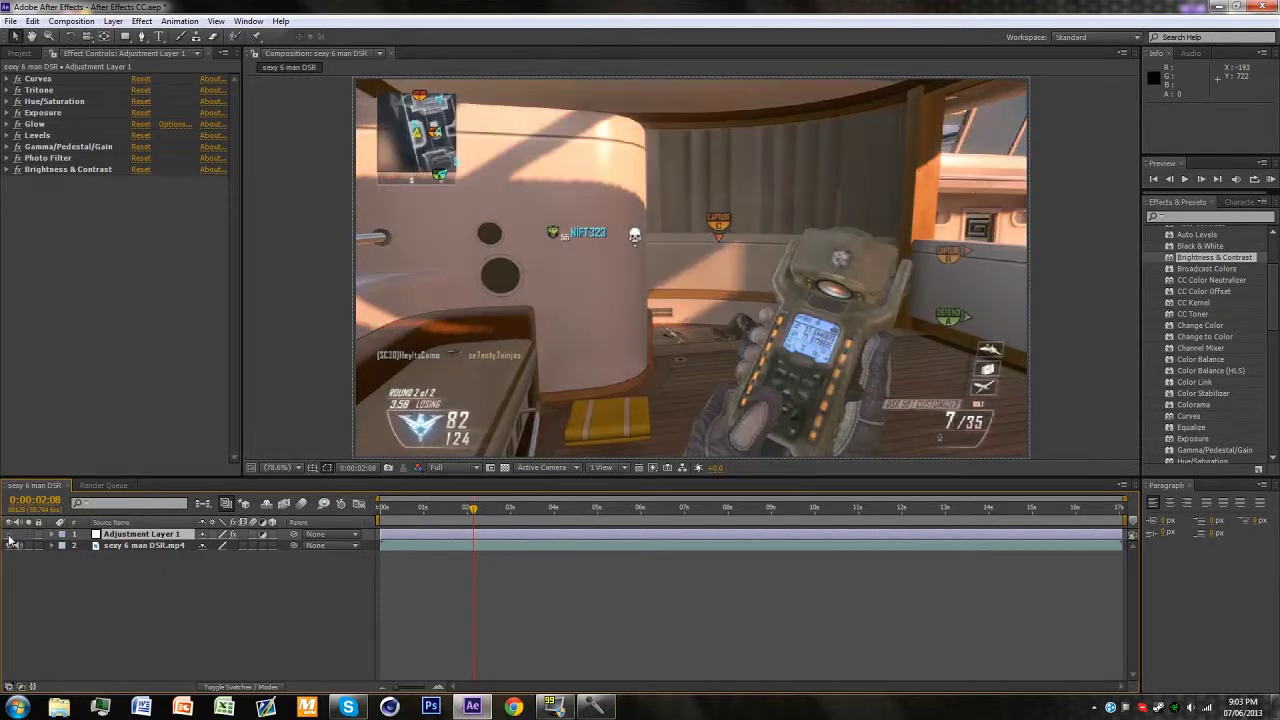
pyautogui.click(9, 535)
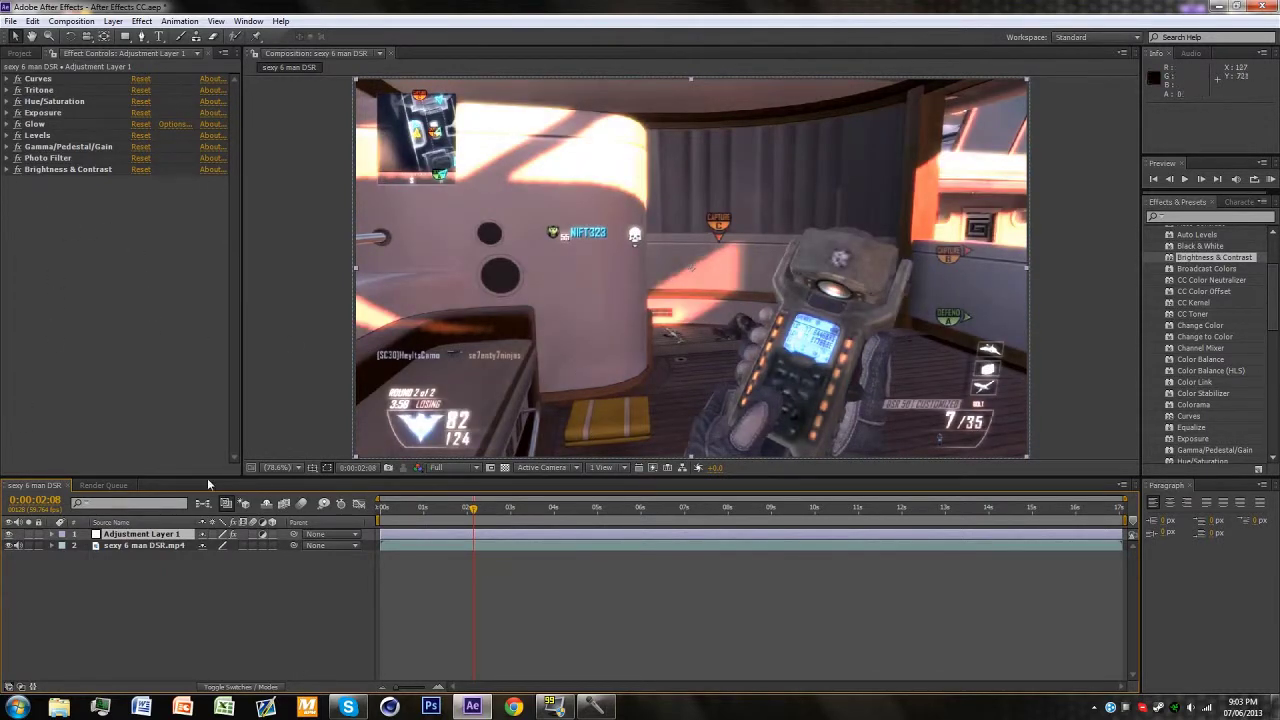
pyautogui.click(9, 535)
pyautogui.click(9, 535)
pyautogui.click(9, 535)
pyautogui.click(9, 535)
# Expand Curves, try and undo an S-curve so the curve stays straight, and check the channels.
pyautogui.click(47, 79)
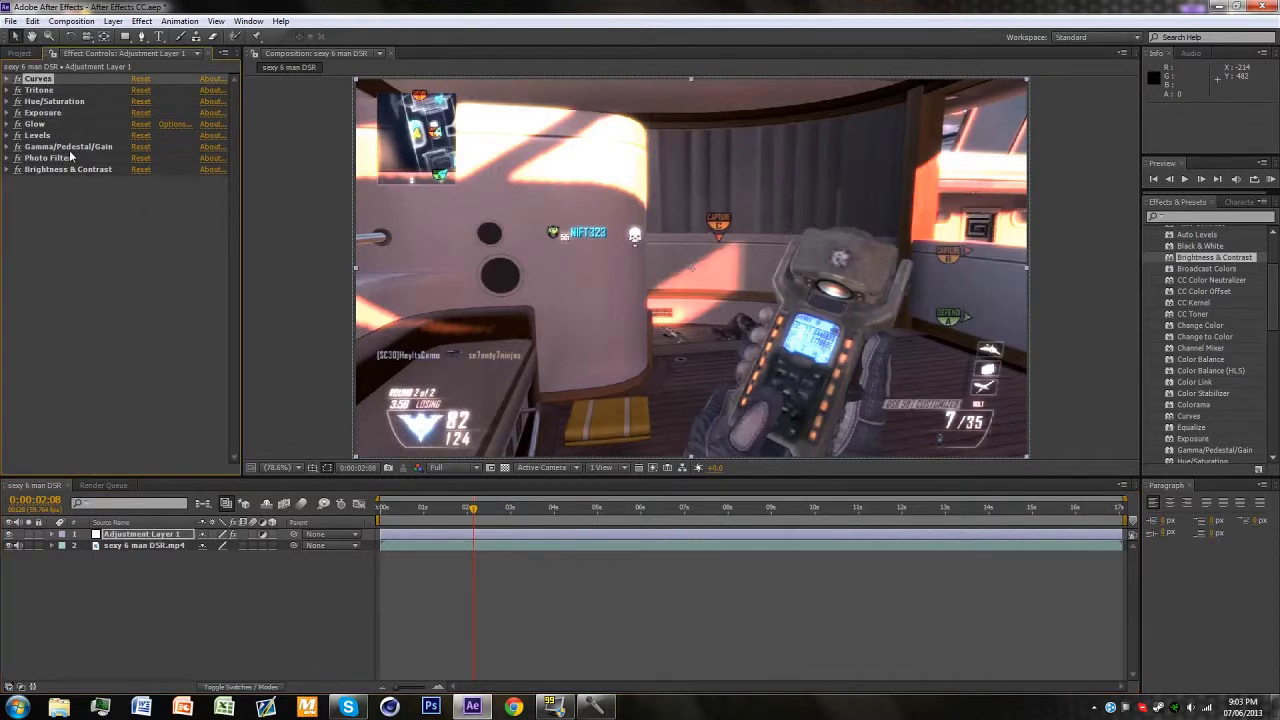
pyautogui.click(7, 79)
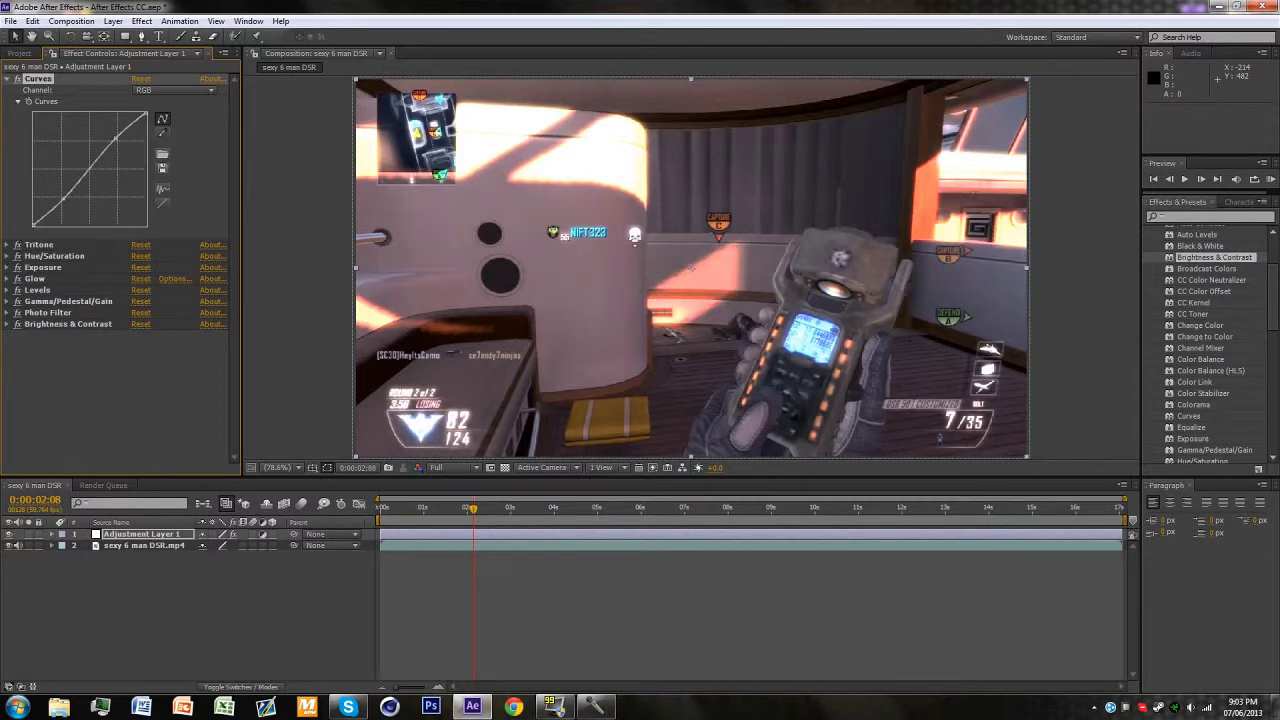
pyautogui.moveTo(62, 194); pyautogui.dragTo(66, 204)
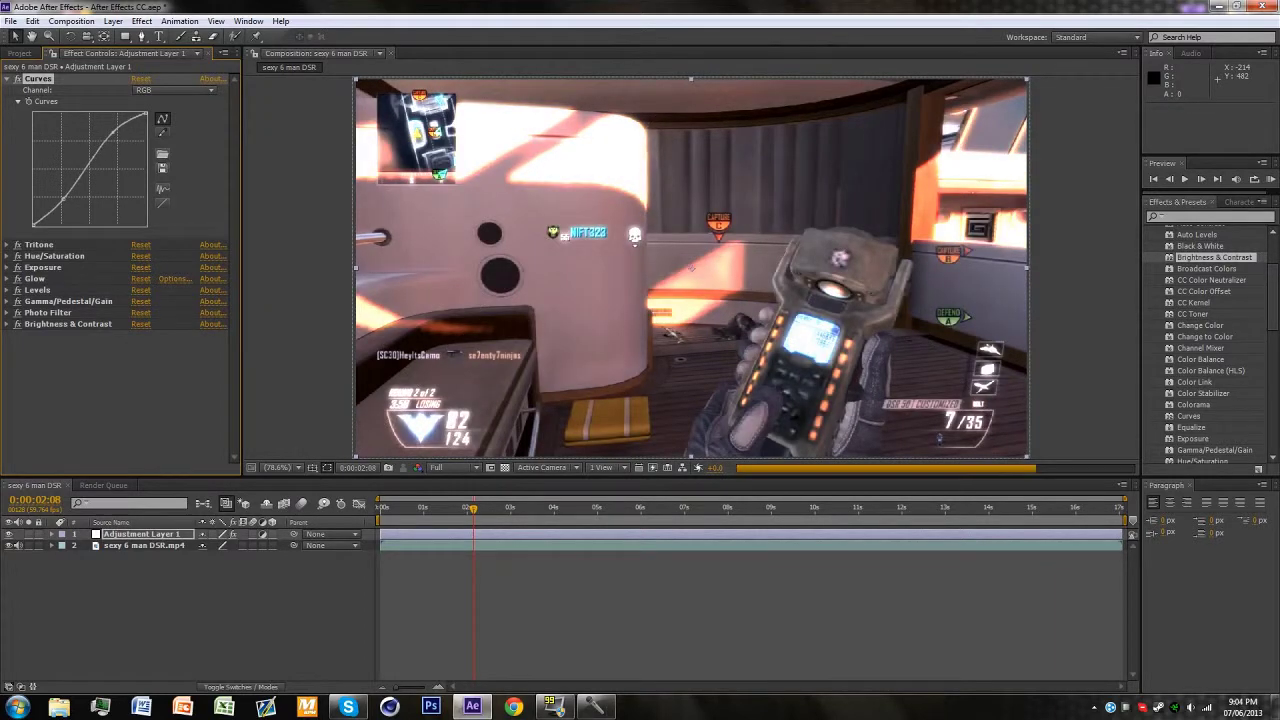
pyautogui.hotkey('ctrl', 'z')
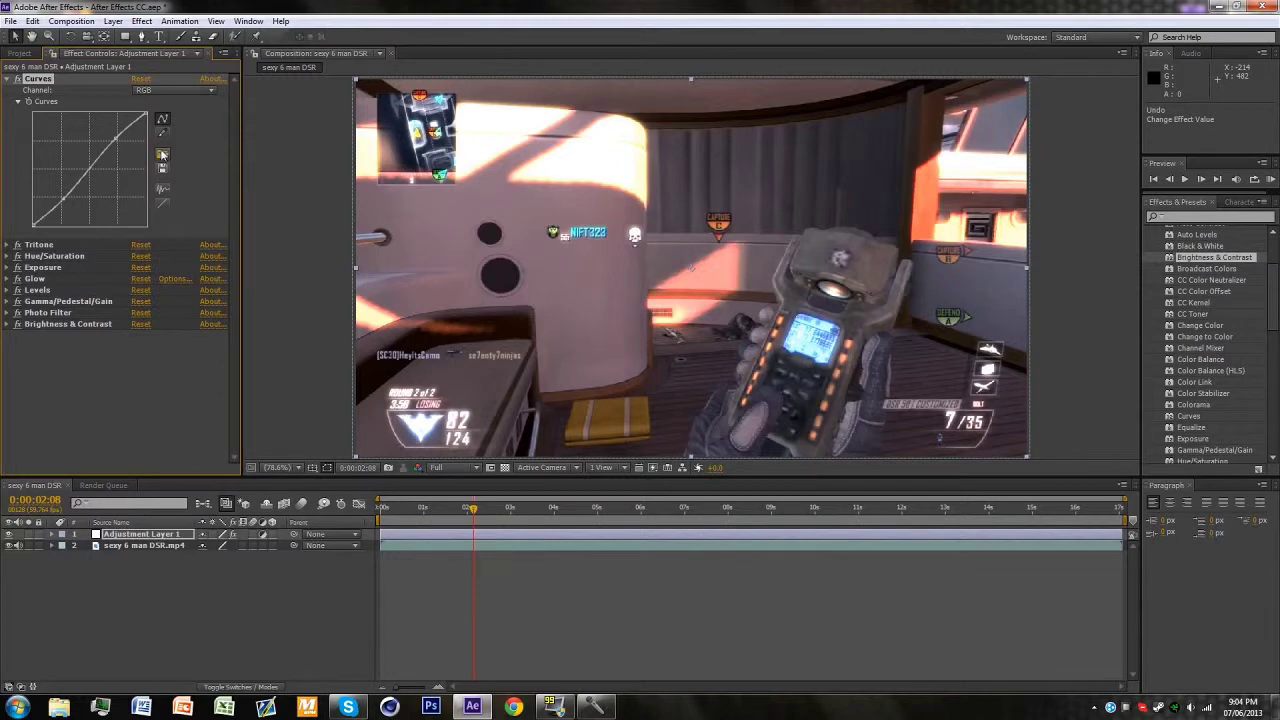
pyautogui.click(147, 92)
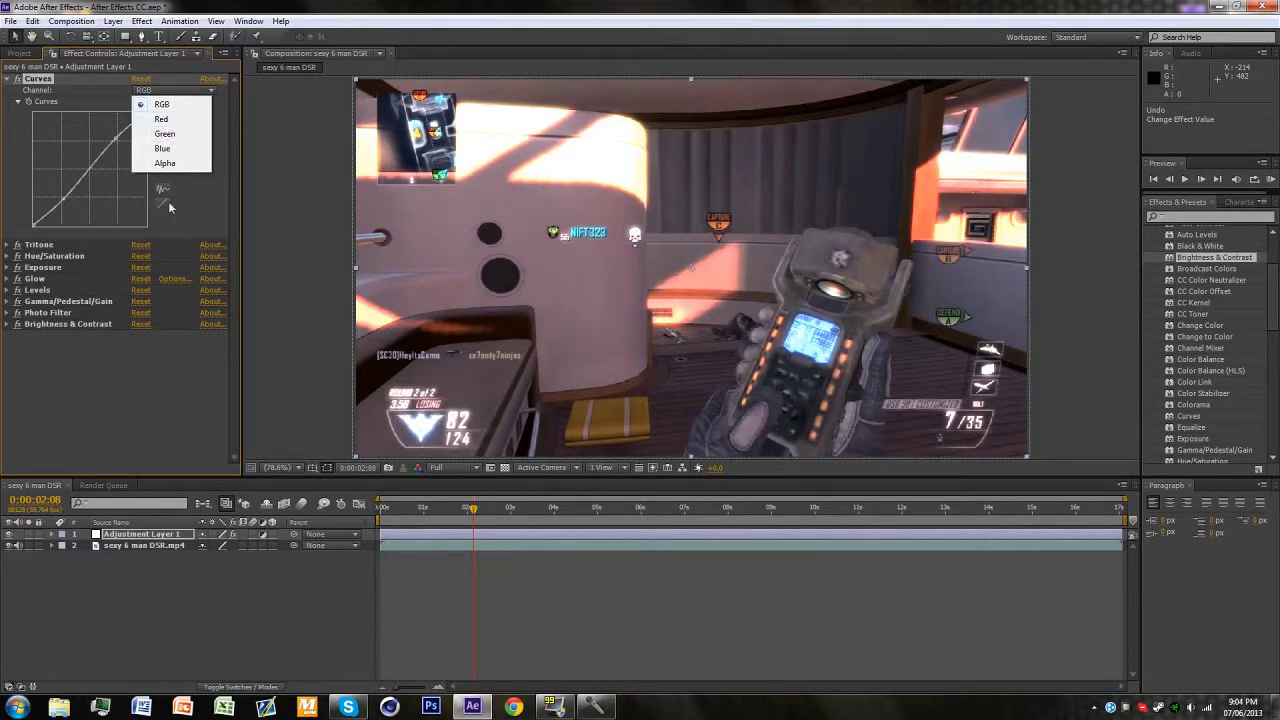
pyautogui.click(12, 244)
pyautogui.click(12, 244)
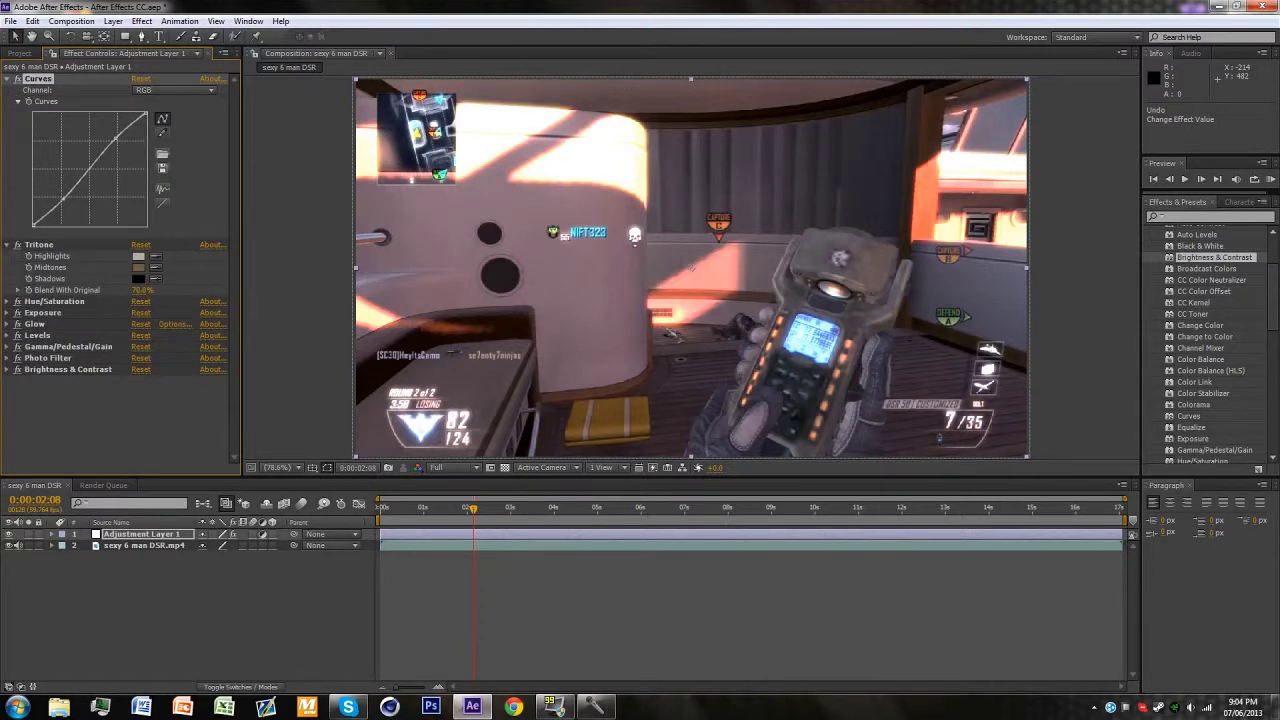
# Review the Tritone colours: highlights light grey #AFAFAF, midtones brown #715B43, shadows black #000000.
pyautogui.click(139, 257)
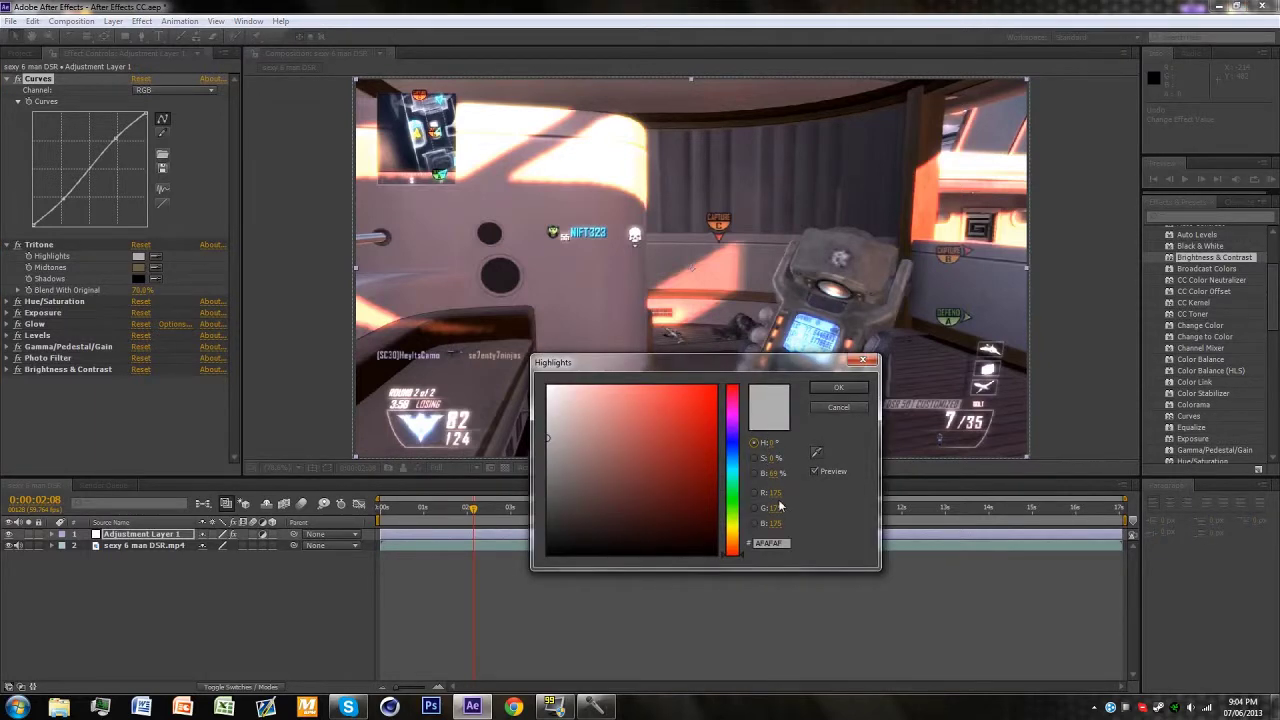
pyautogui.click(838, 394)
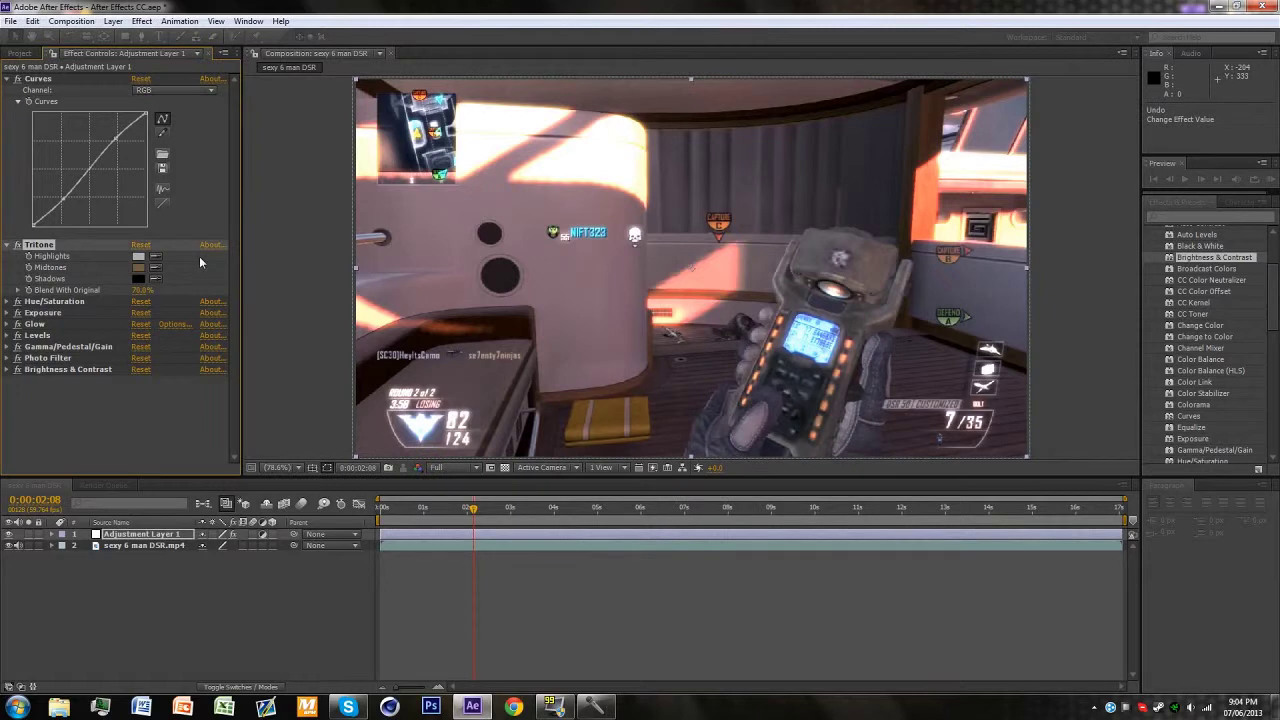
pyautogui.click(142, 268)
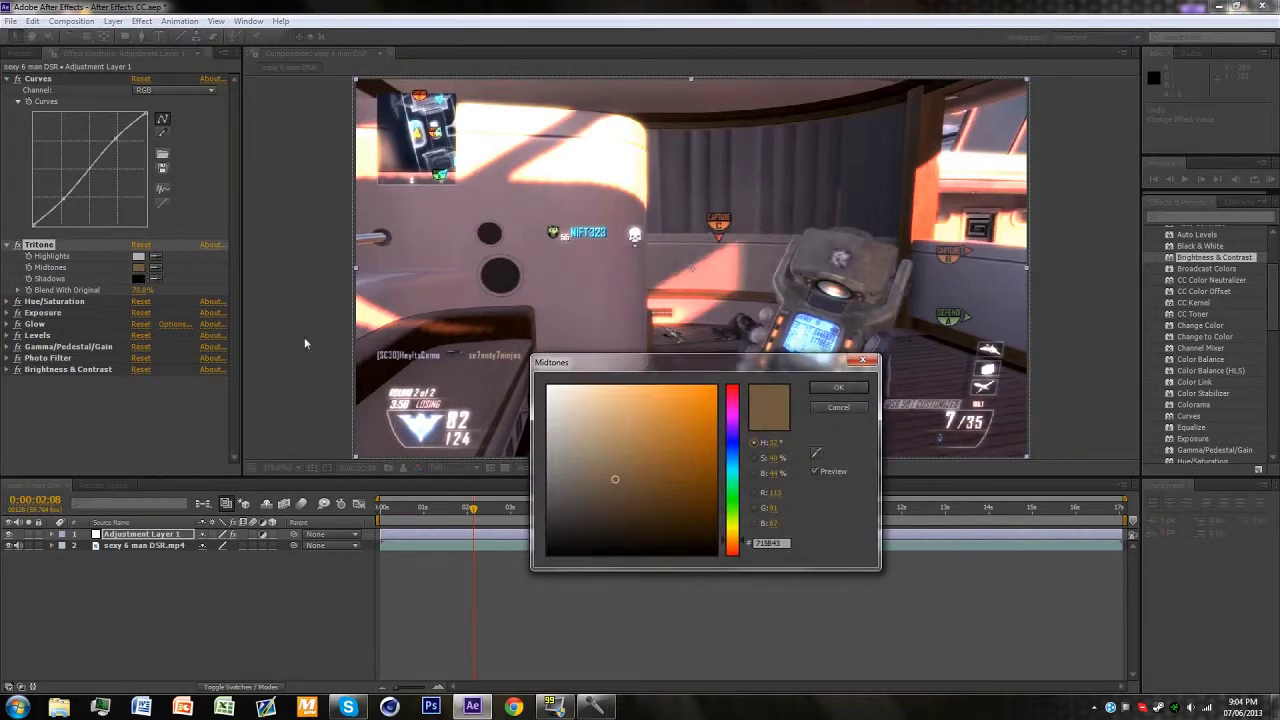
pyautogui.click(838, 388)
pyautogui.click(140, 280)
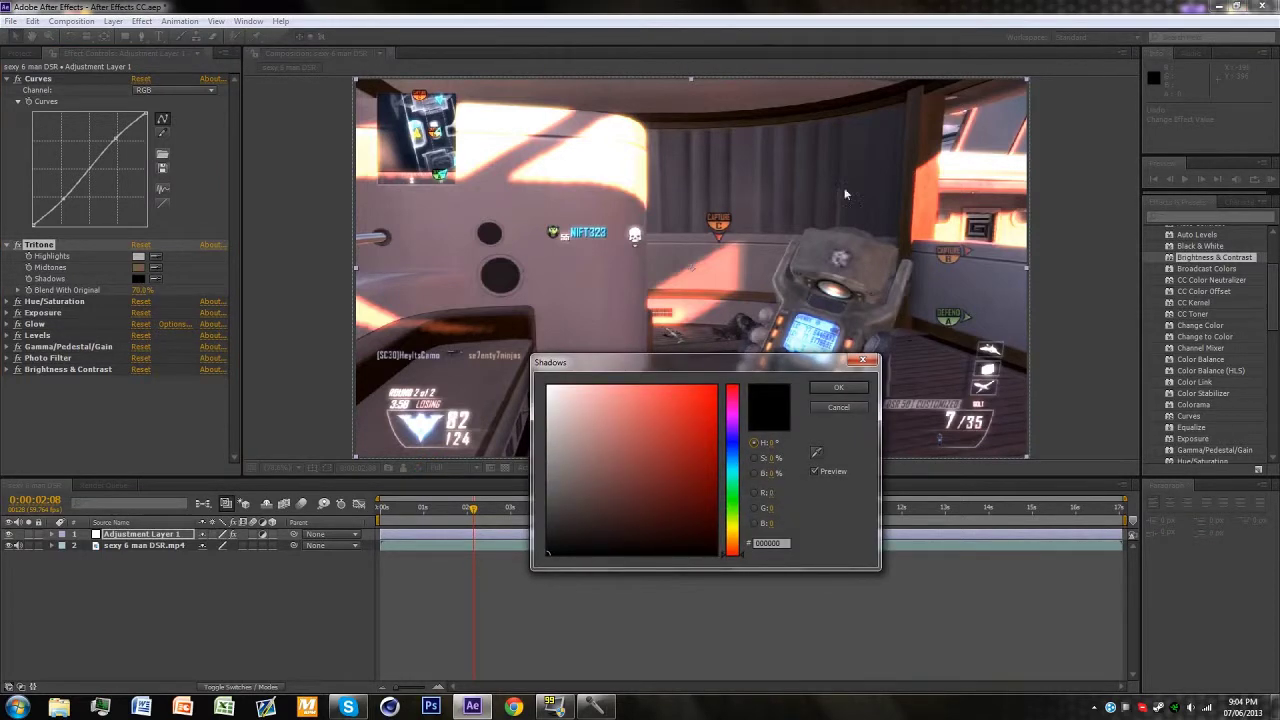
pyautogui.click(840, 389)
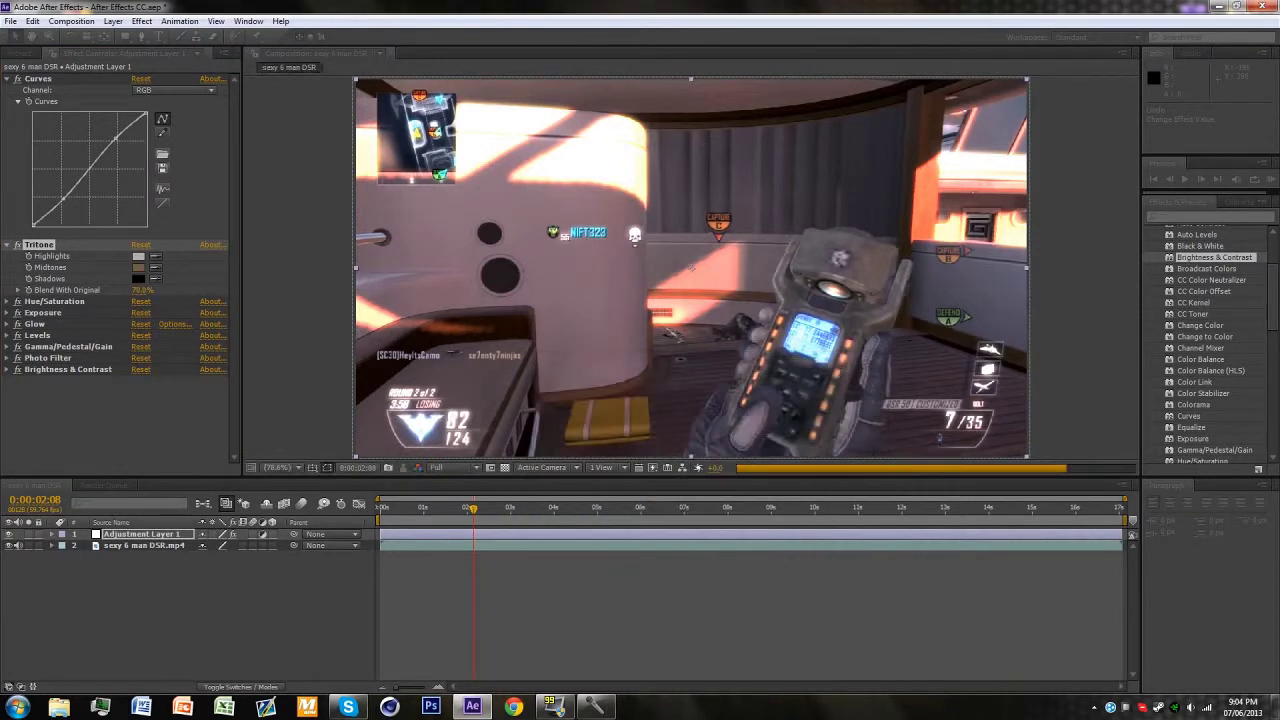
# Expand the Hue/Saturation, Exposure and Glow effects, keeping Exposure's Channels on Master.
pyautogui.click(9, 302)
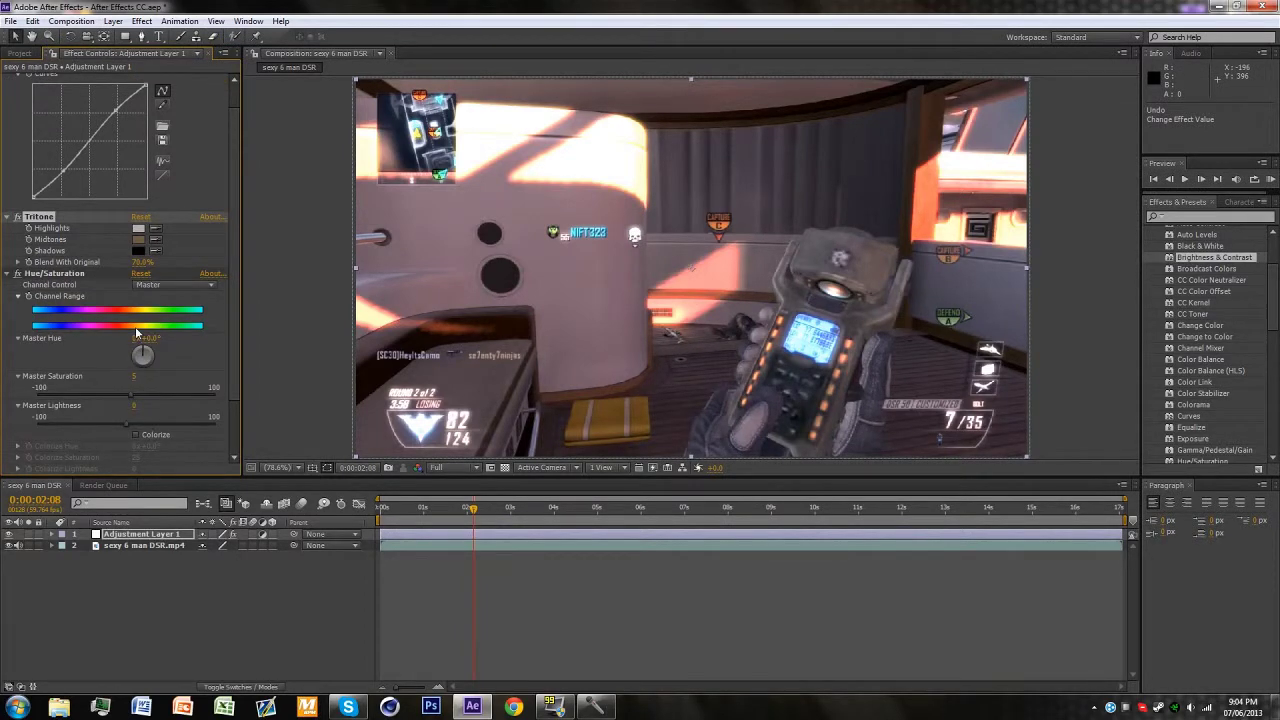
pyautogui.scroll(-3, 135, 326)
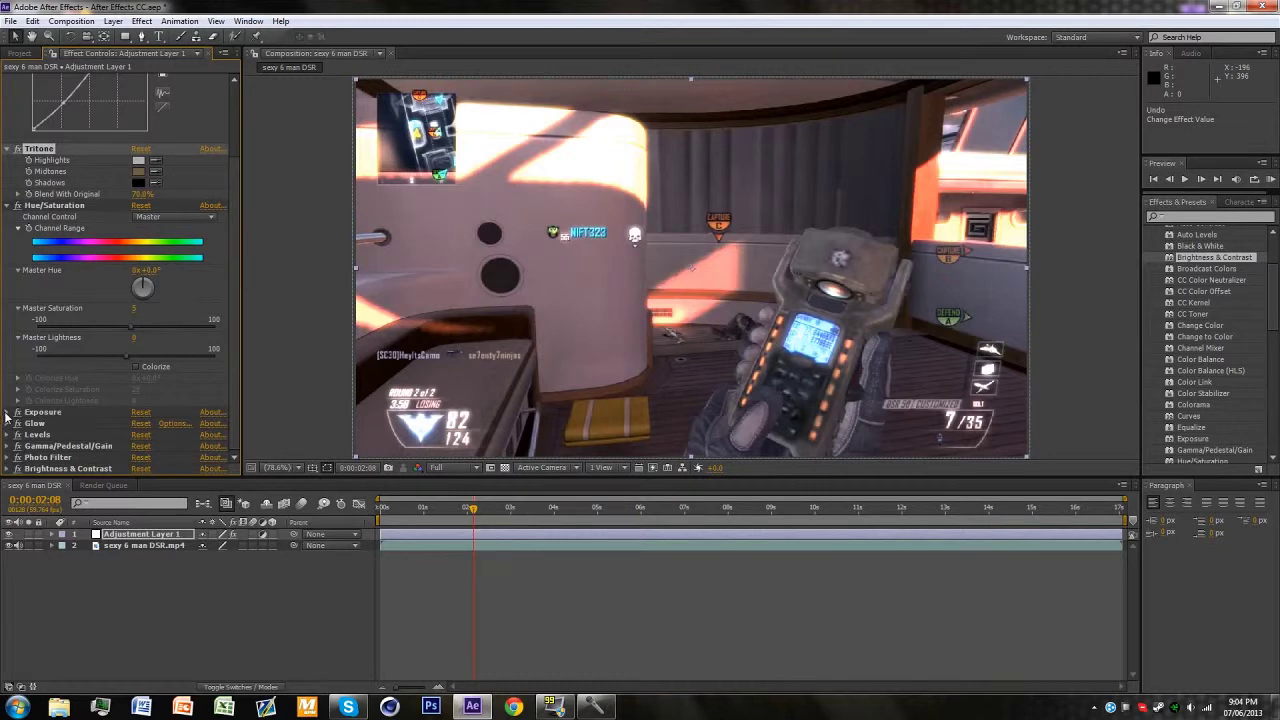
pyautogui.click(7, 412)
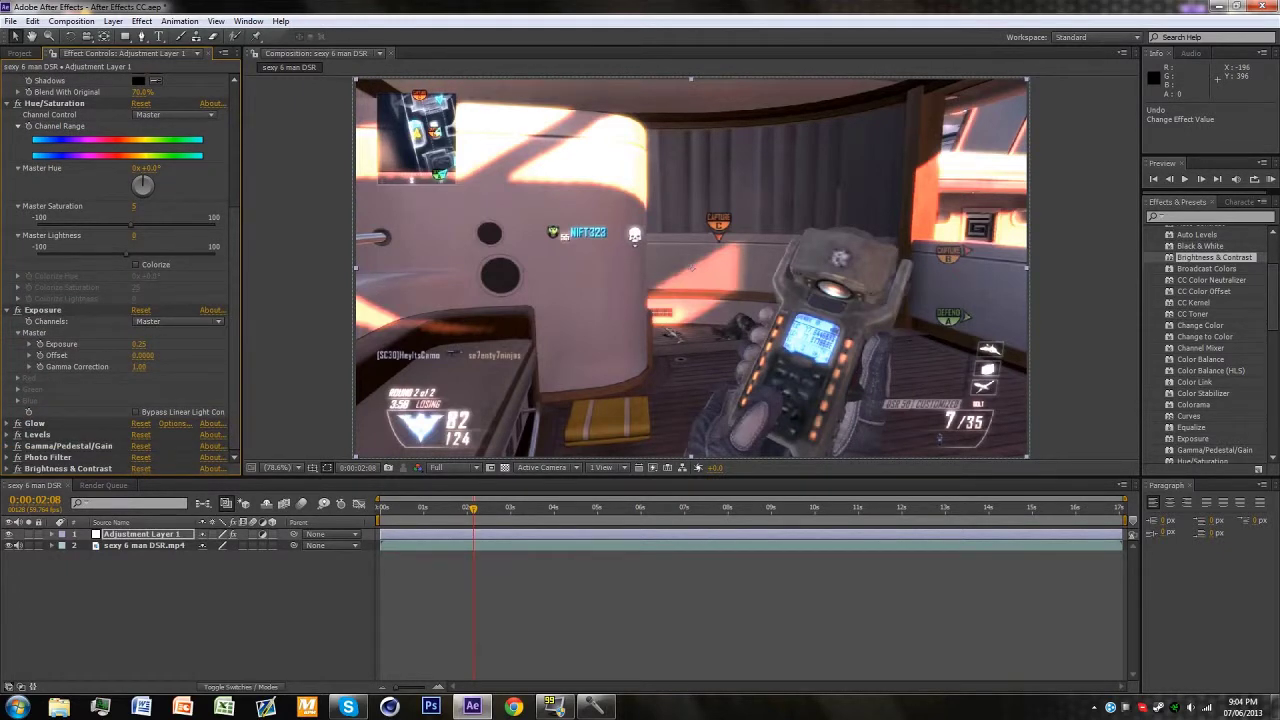
pyautogui.click(140, 322)
pyautogui.click(116, 329)
pyautogui.click(7, 423)
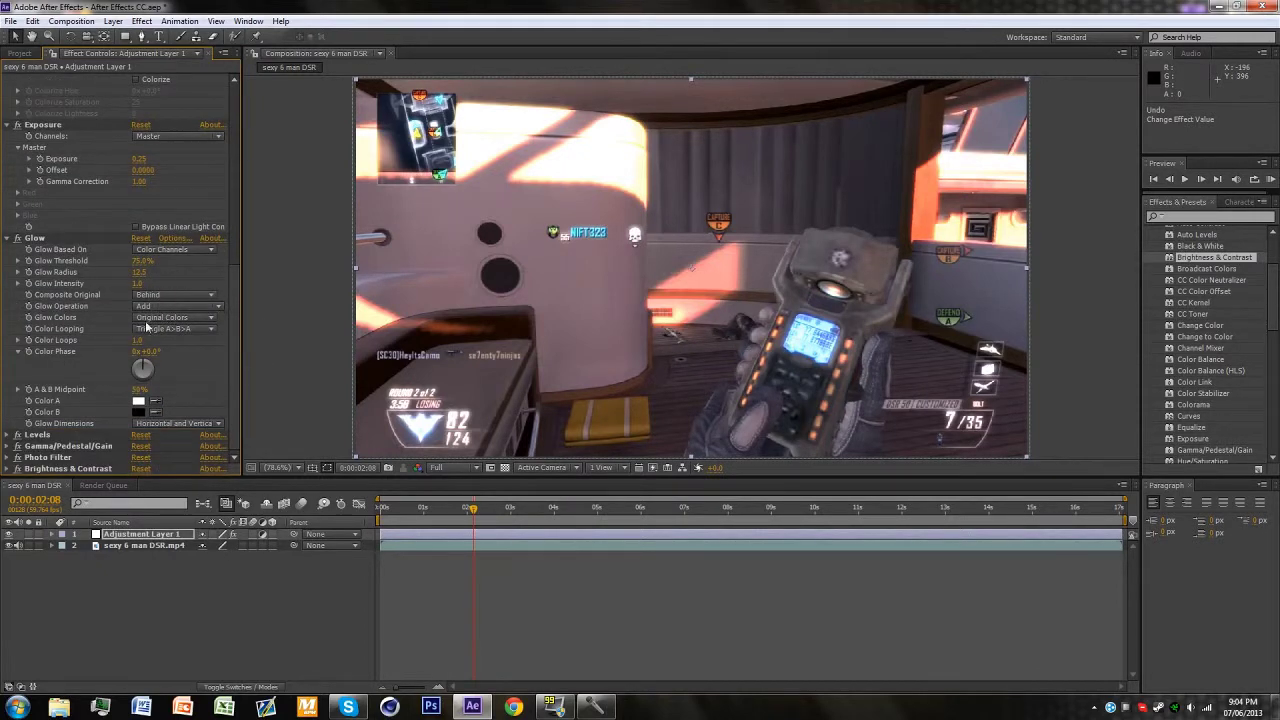
# Try and undo Levels gamma and Input Black tweaks, leaving Levels at defaults, and expand Gamma/Pedestal/Gain.
pyautogui.click(8, 436)
pyautogui.scroll(-1, 194, 331)
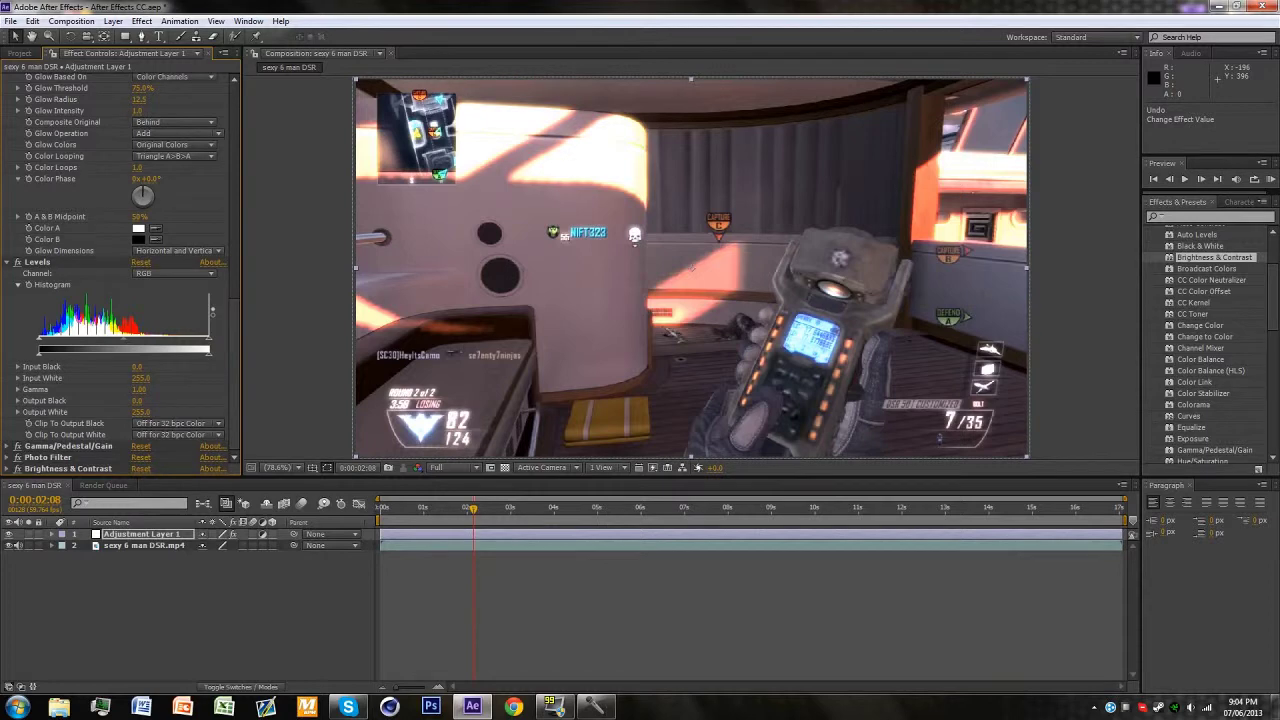
pyautogui.moveTo(126, 346); pyautogui.dragTo(113, 345)
pyautogui.hotkey('ctrl', 'z')
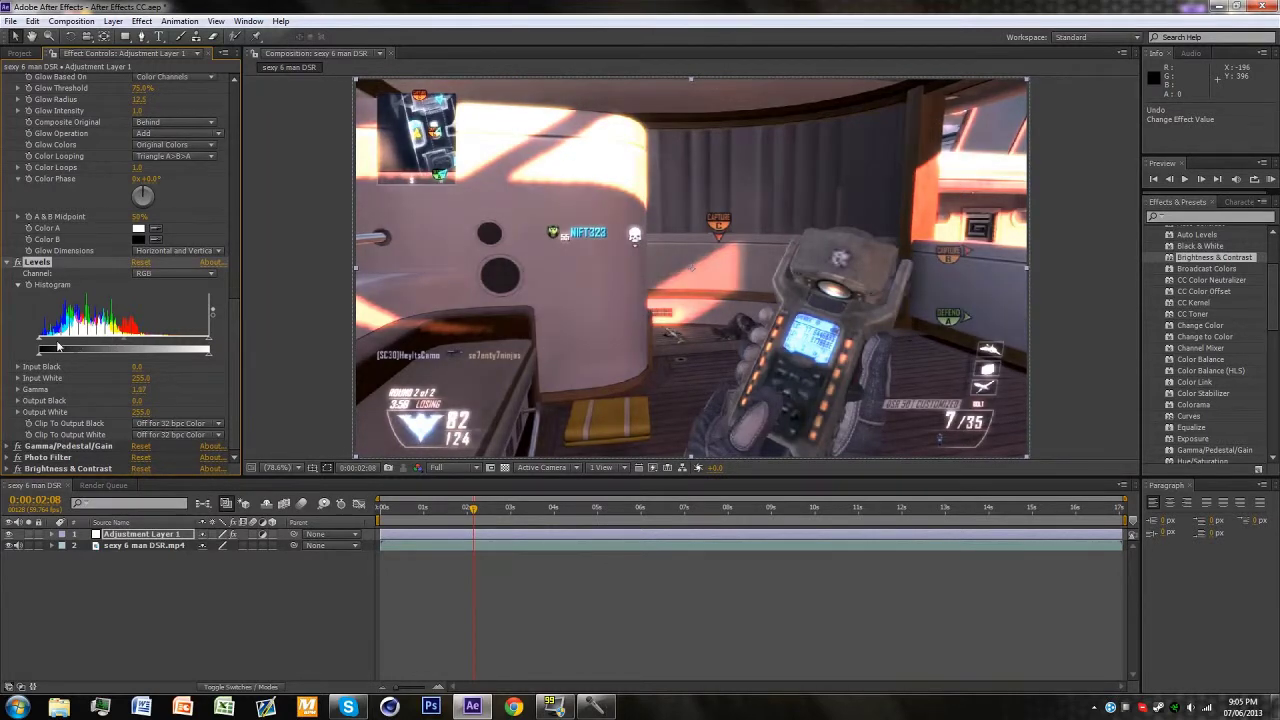
pyautogui.moveTo(40, 347); pyautogui.dragTo(48, 344)
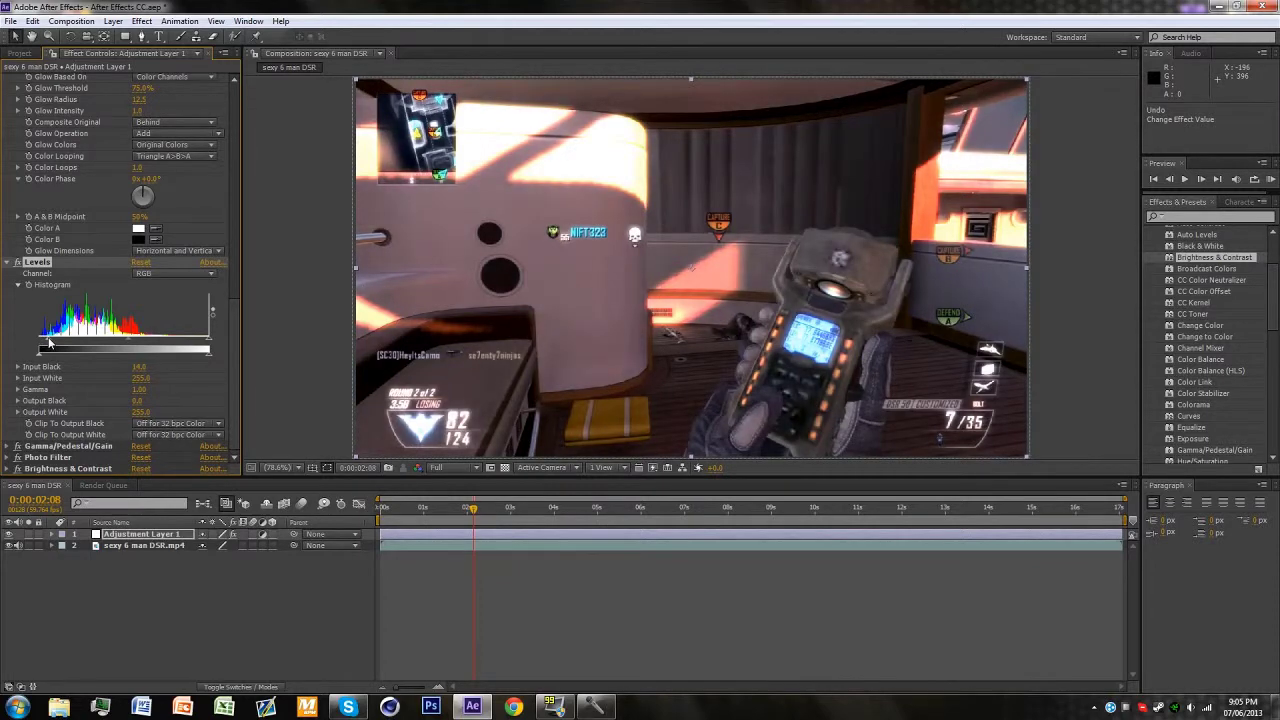
pyautogui.hotkey('ctrl', 'z')
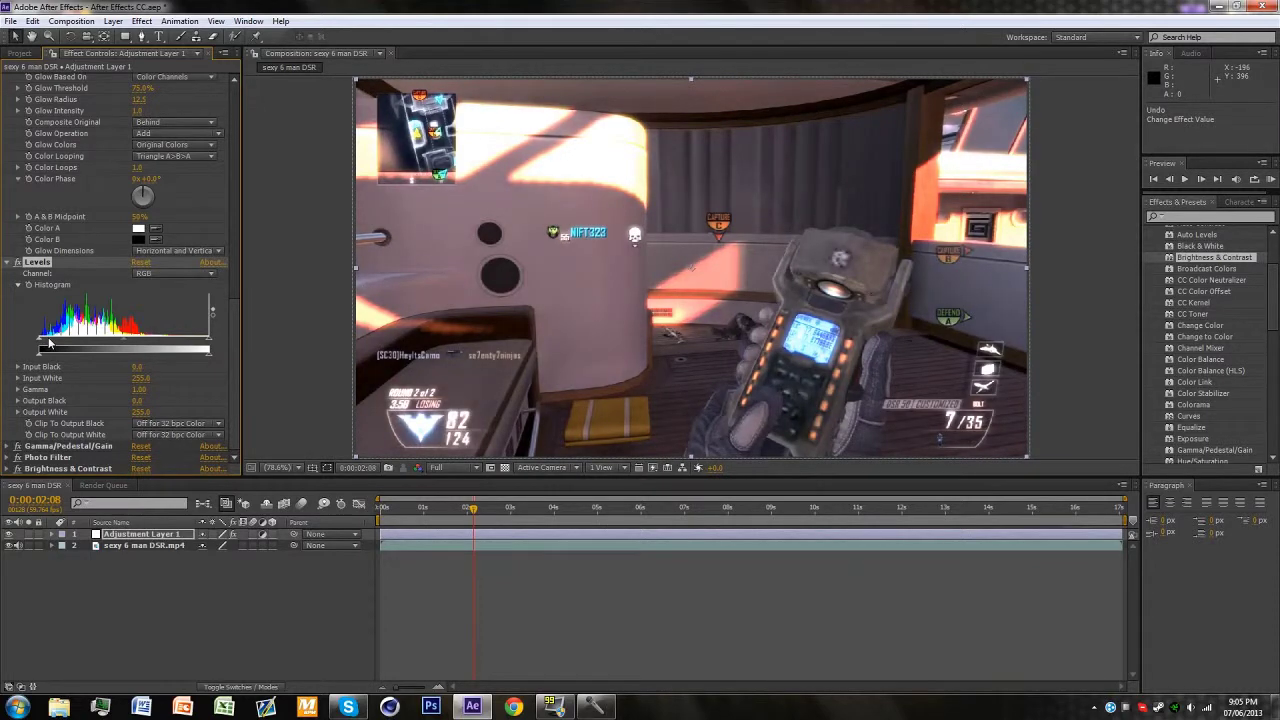
pyautogui.click(12, 446)
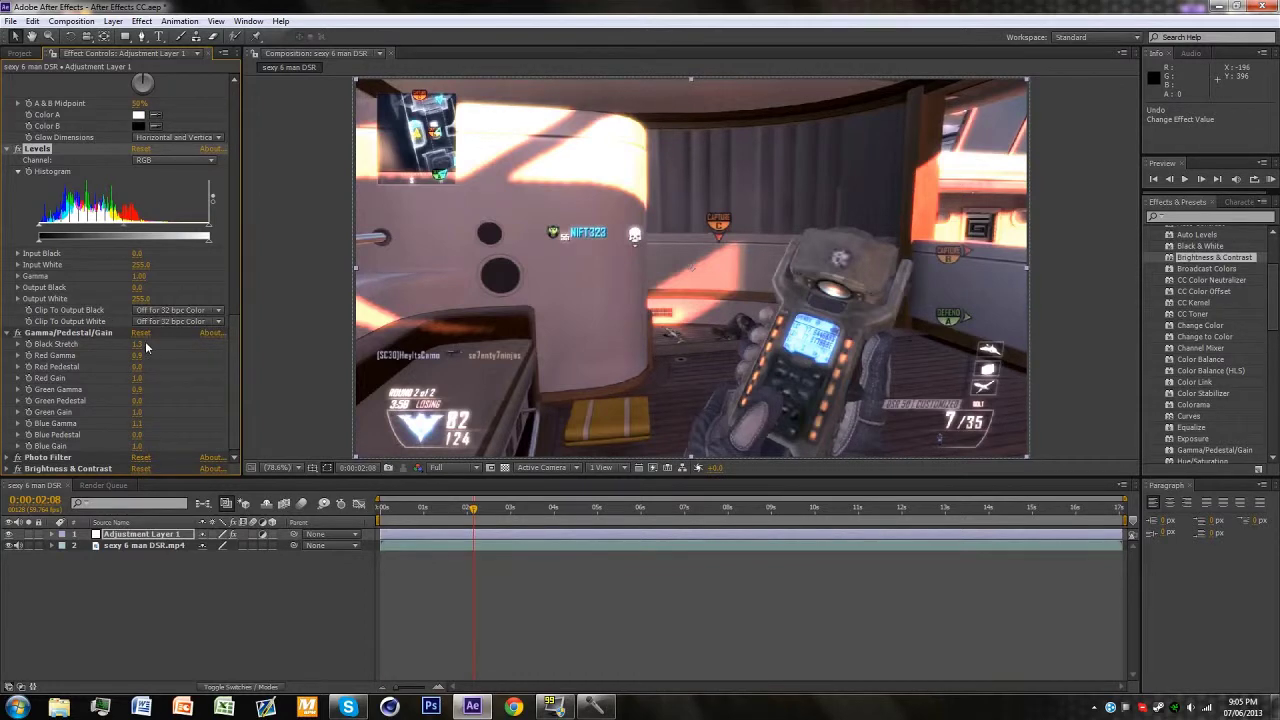
pyautogui.click(14, 457)
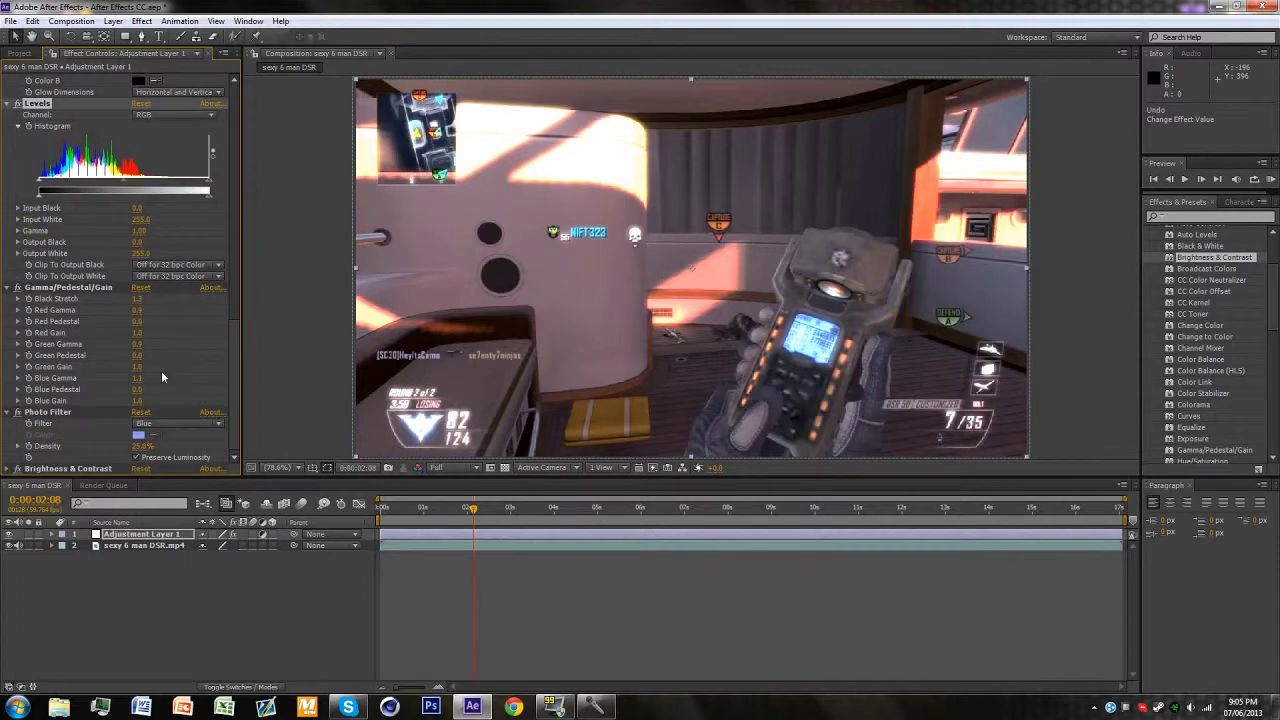
# Trial a Deep Red photo filter with density lowered to about 8%.
pyautogui.click(155, 430)
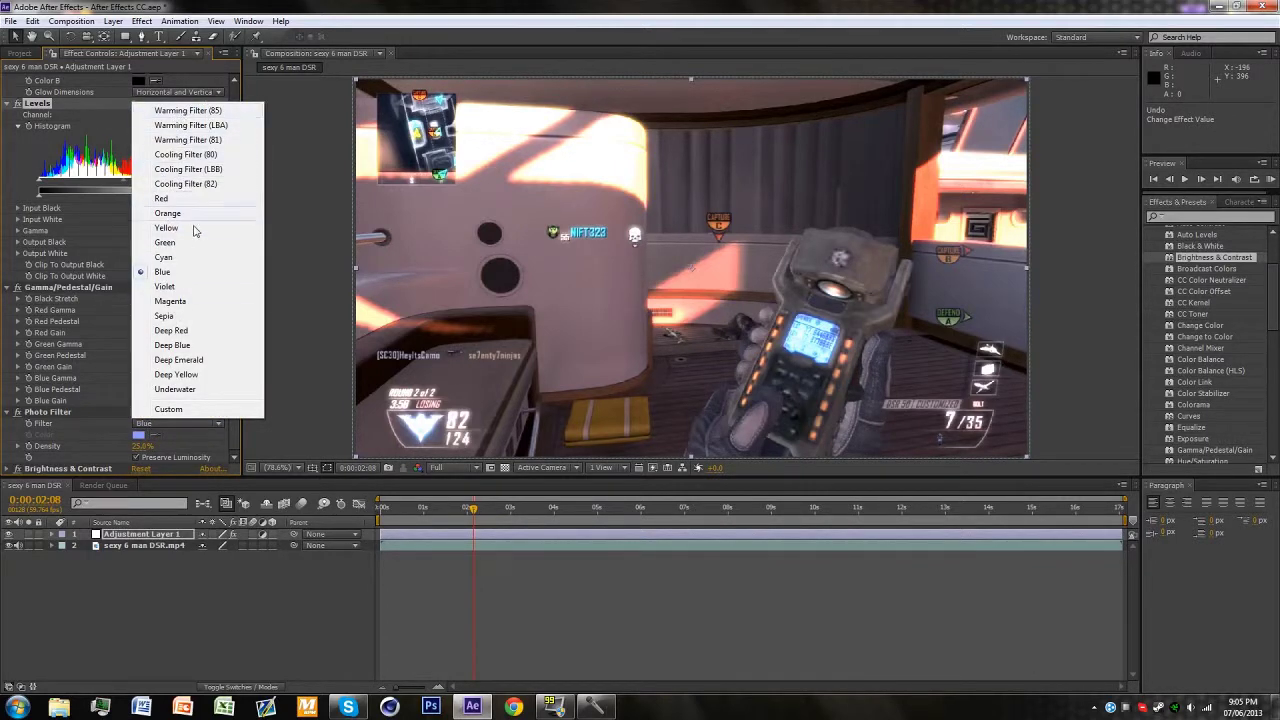
pyautogui.click(188, 331)
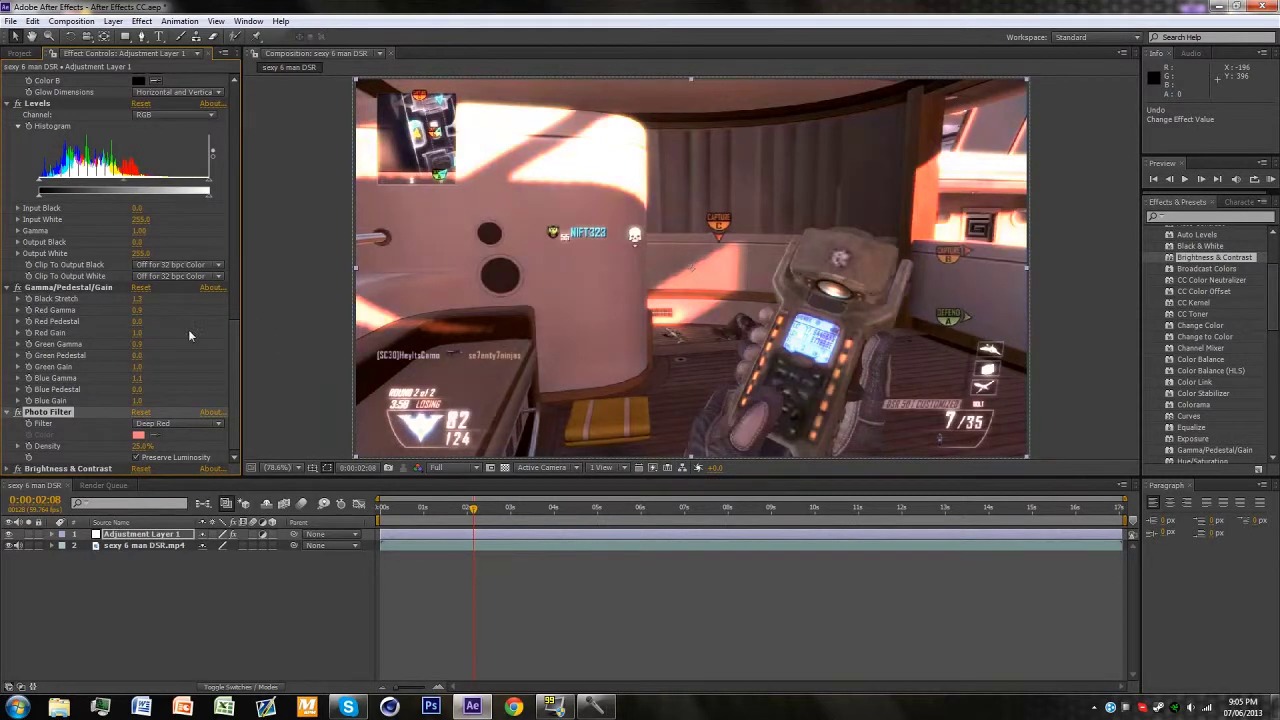
pyautogui.click(153, 425)
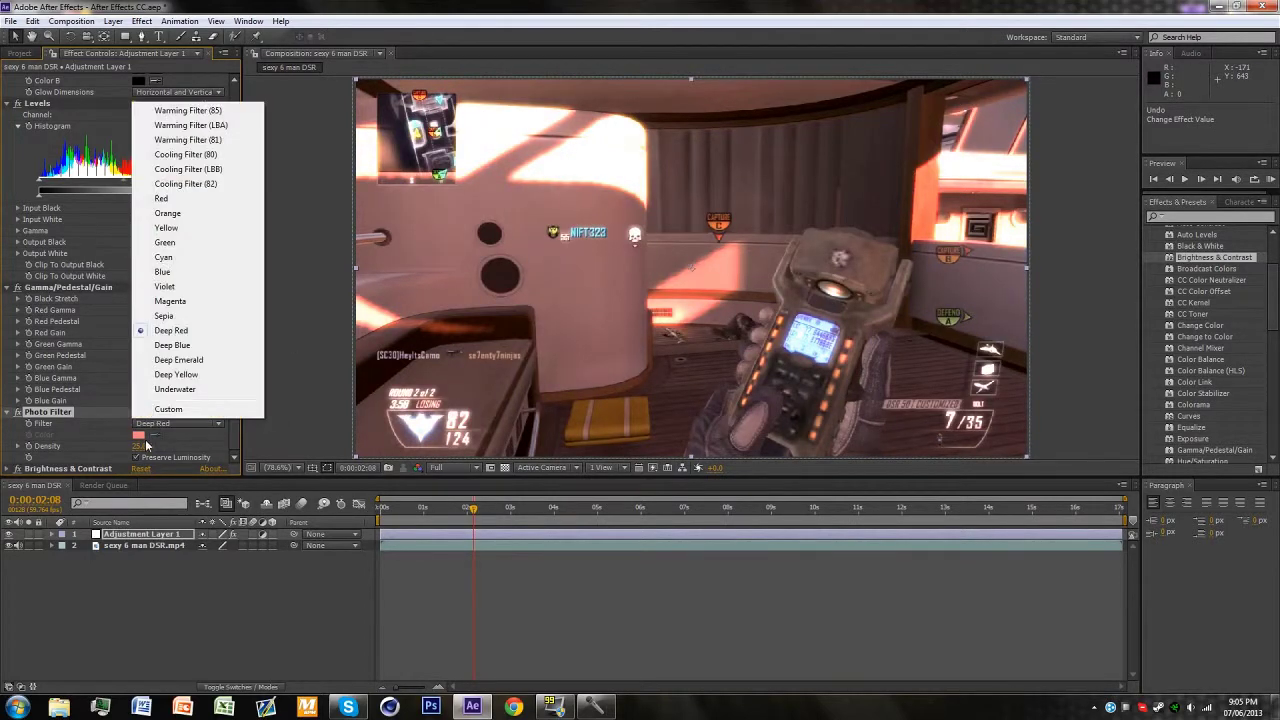
pyautogui.click(144, 450)
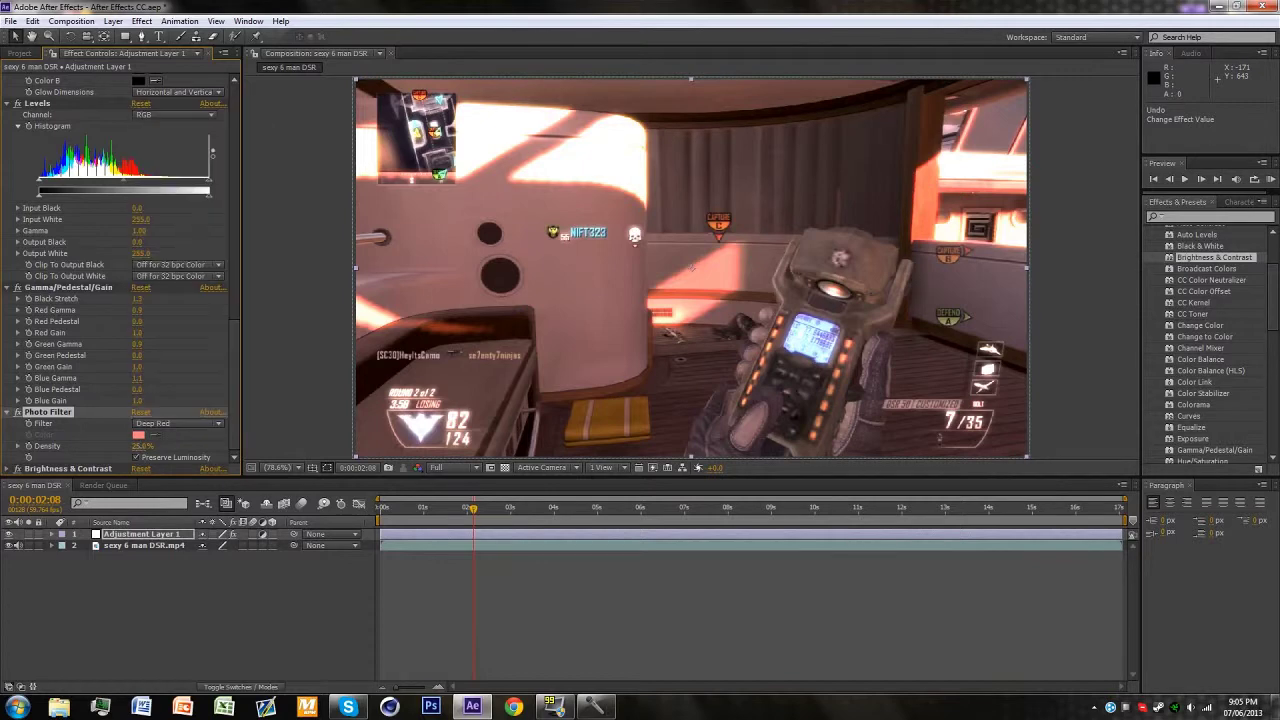
pyautogui.moveTo(143, 445); pyautogui.dragTo(127, 445)
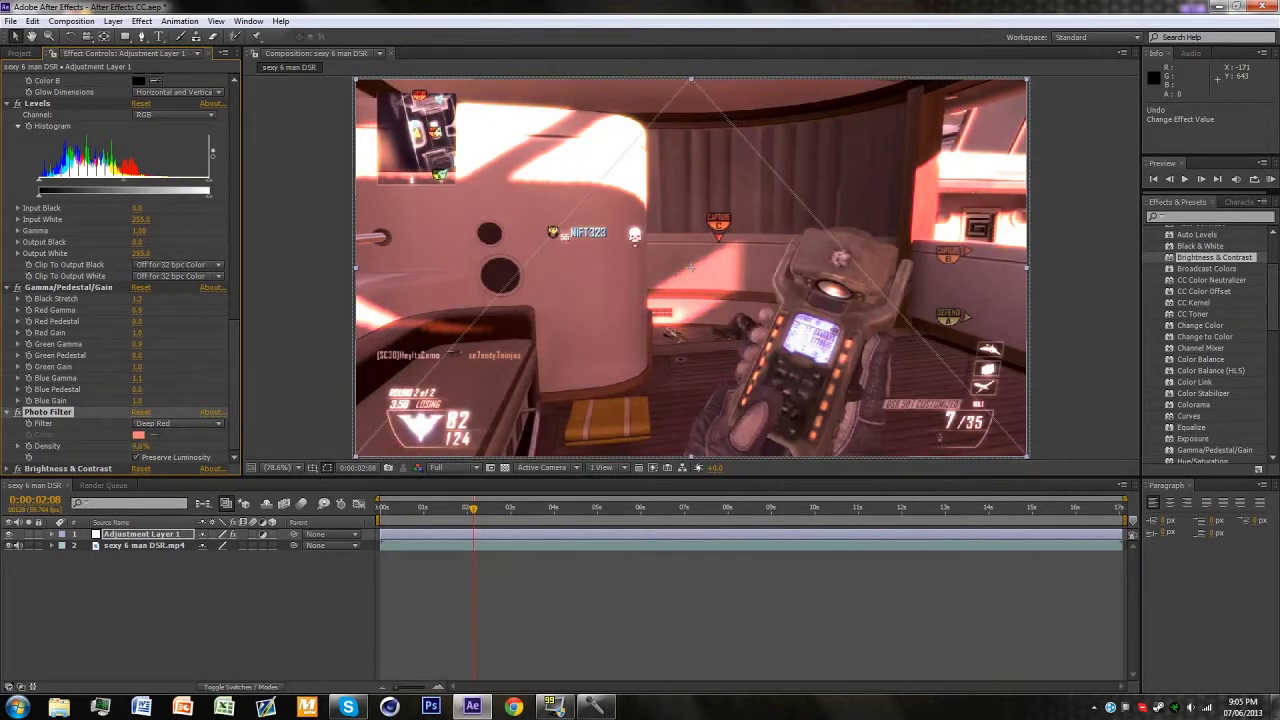
# Restore the Photo Filter to Blue at 25% density.
pyautogui.click(147, 458)
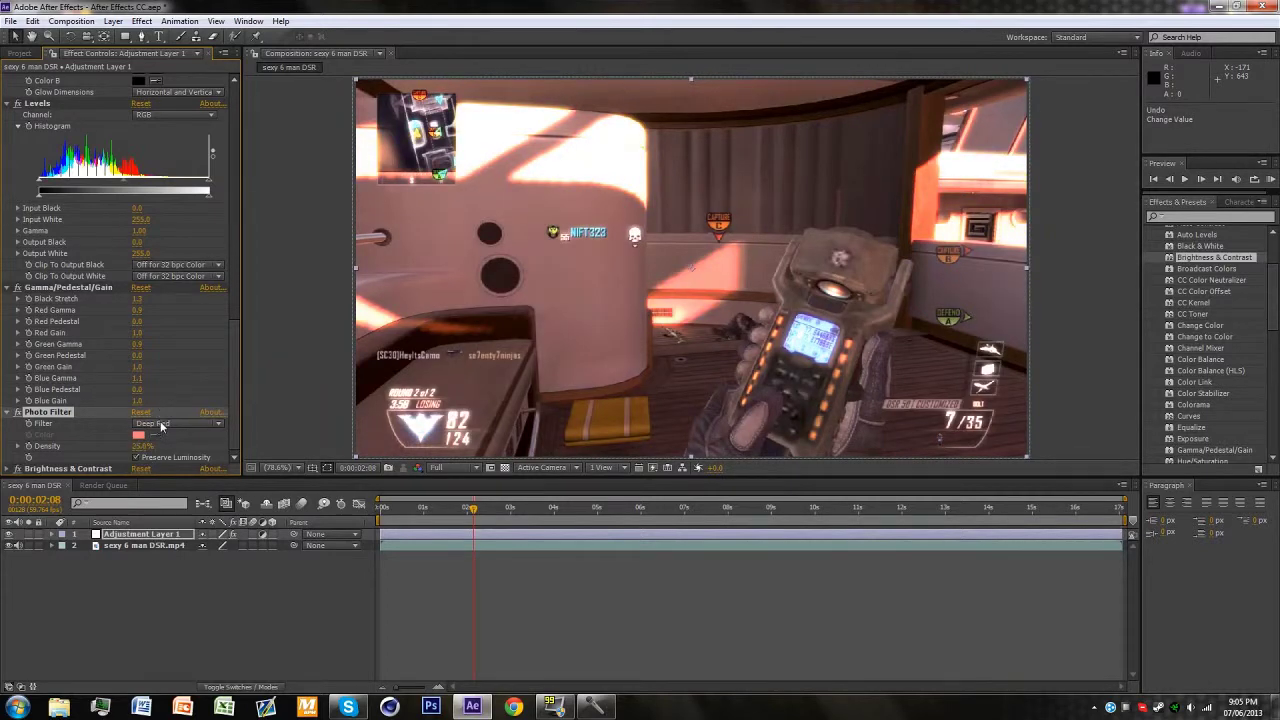
pyautogui.click(164, 424)
pyautogui.click(180, 280)
pyautogui.scroll(-1, 20, 450)
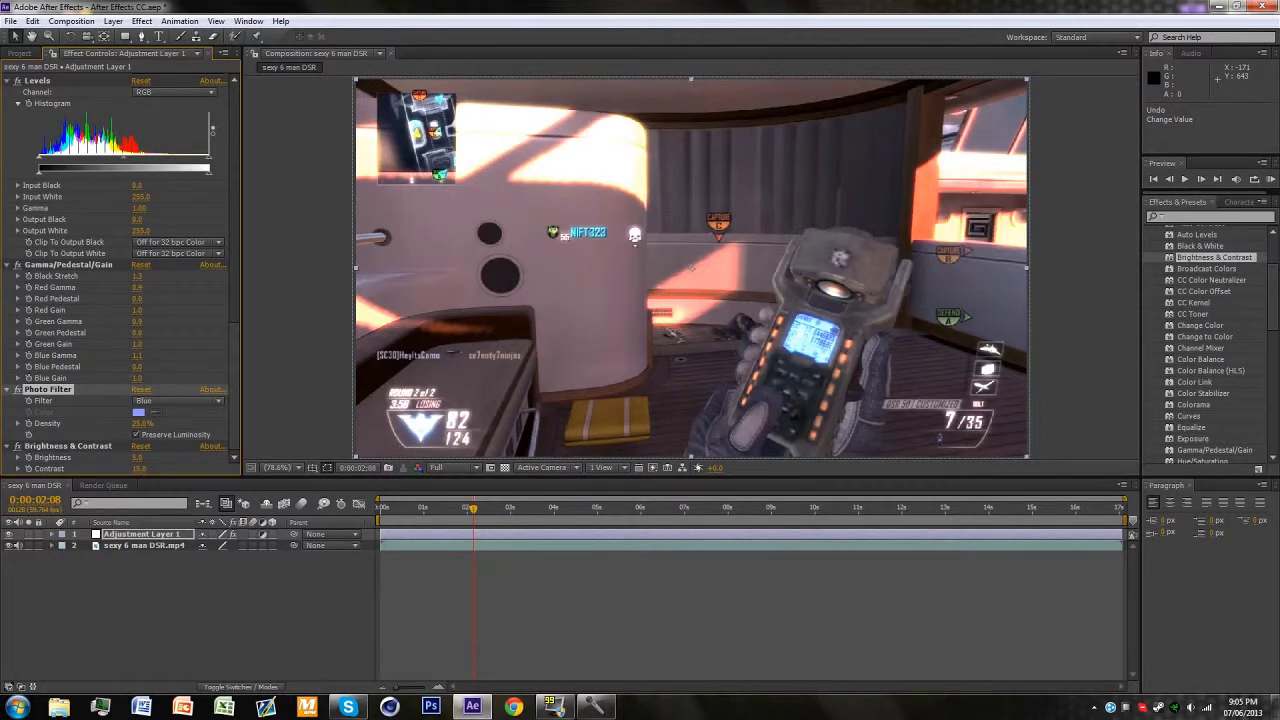
pyautogui.scroll(4, 158, 452)
pyautogui.scroll(15, 160, 447)
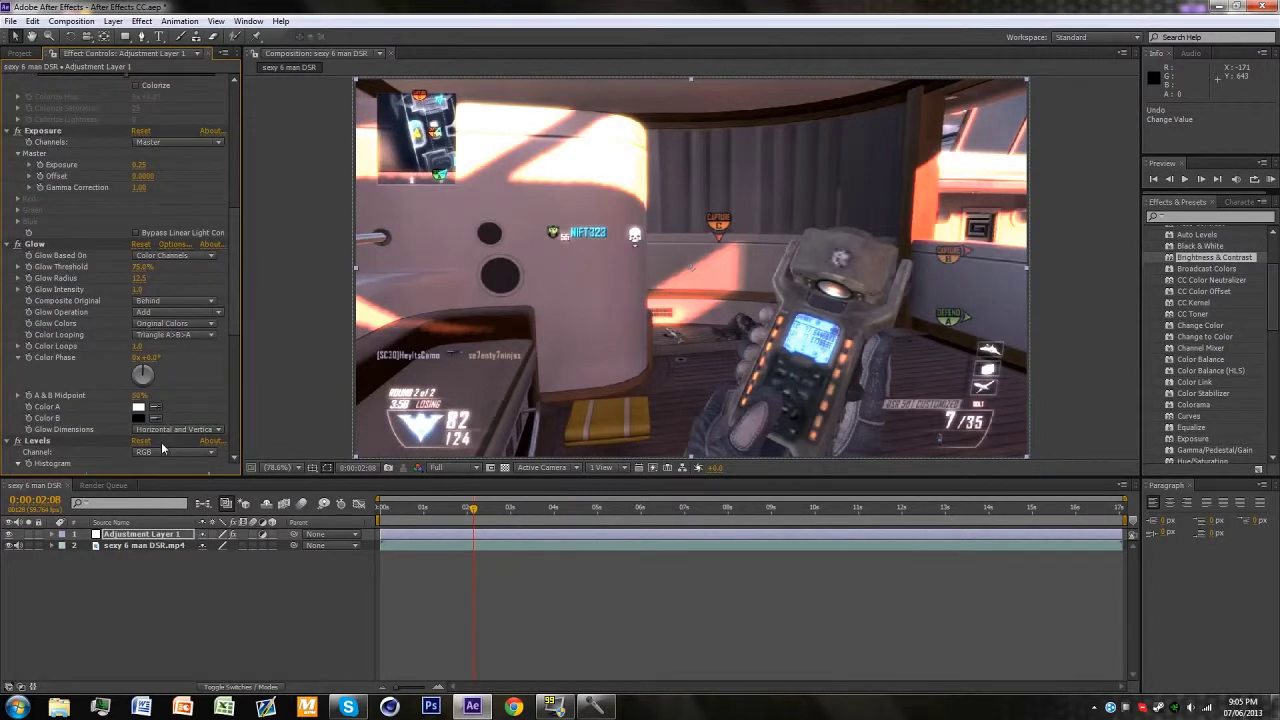